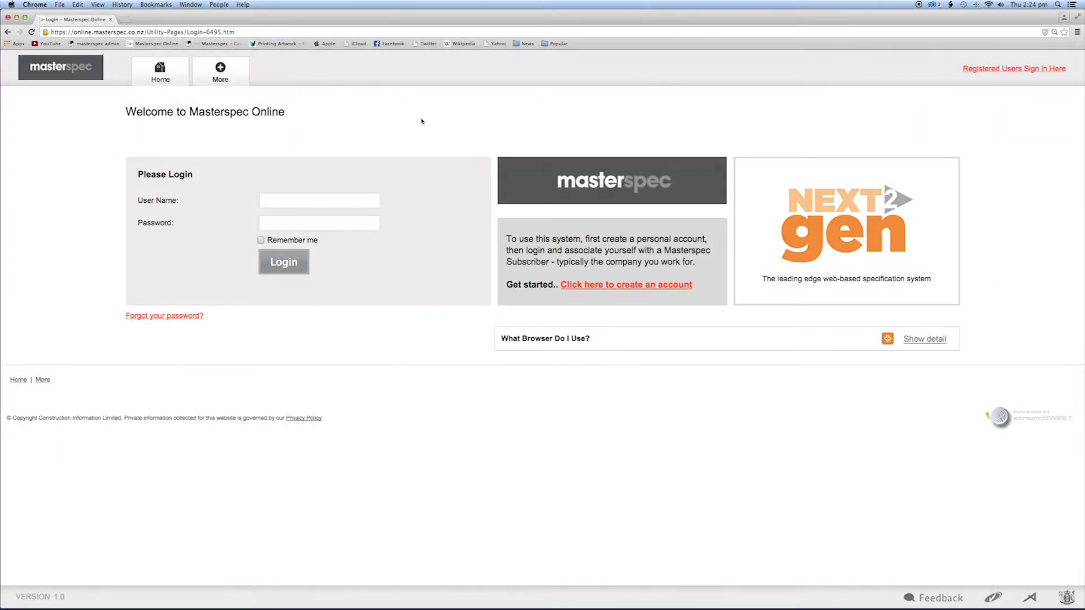
Step: Log in with the account e-mail and password, then go to My Details > Organisation Staff
click(328, 201)
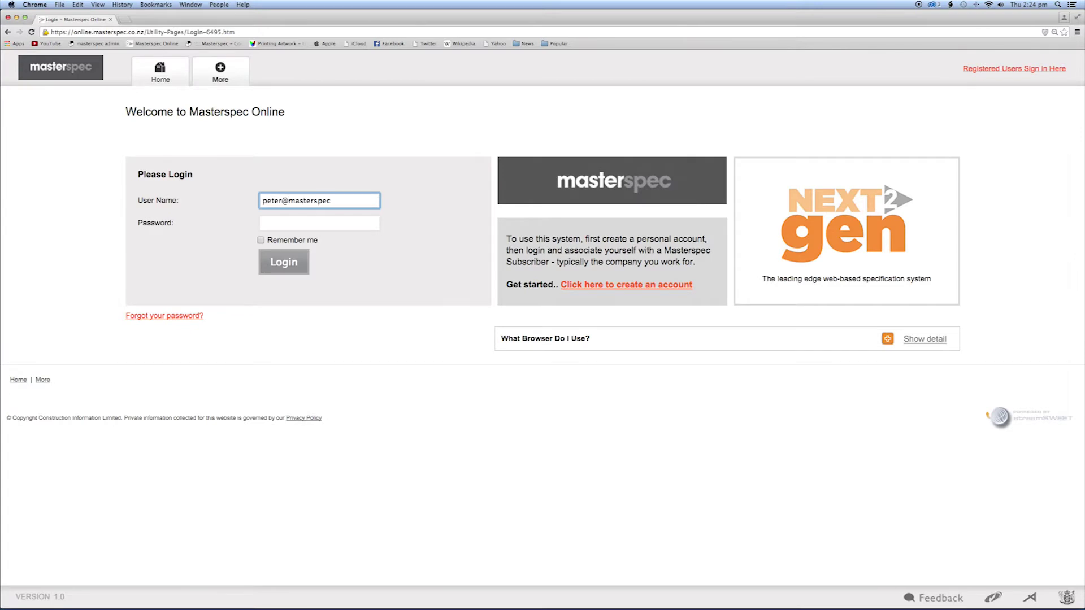
key(Tab)
text(•••••••)
click(282, 263)
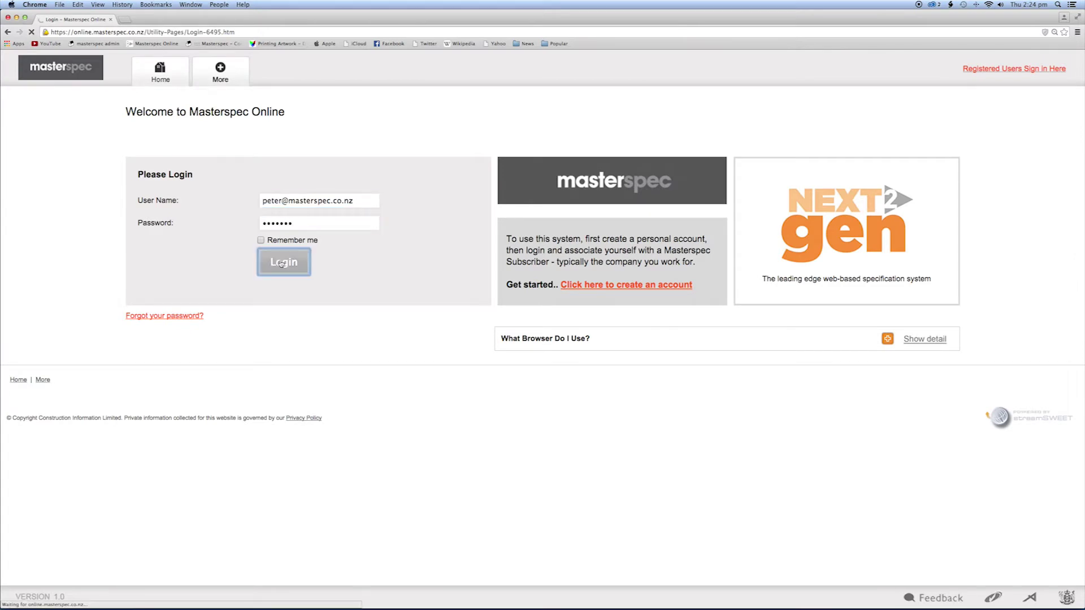
mouse_move(398, 96)
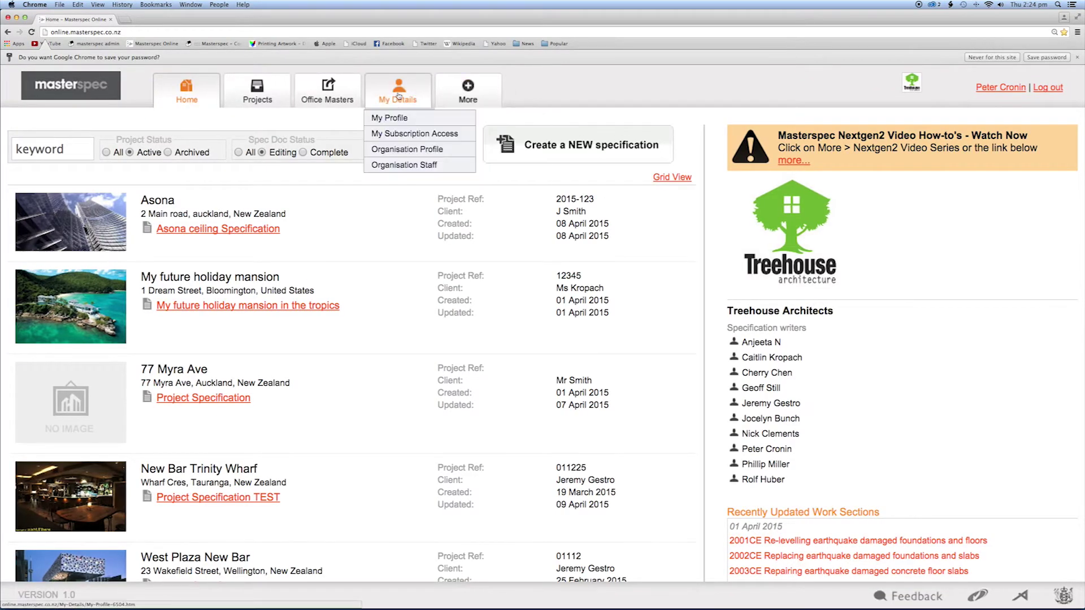
click(407, 165)
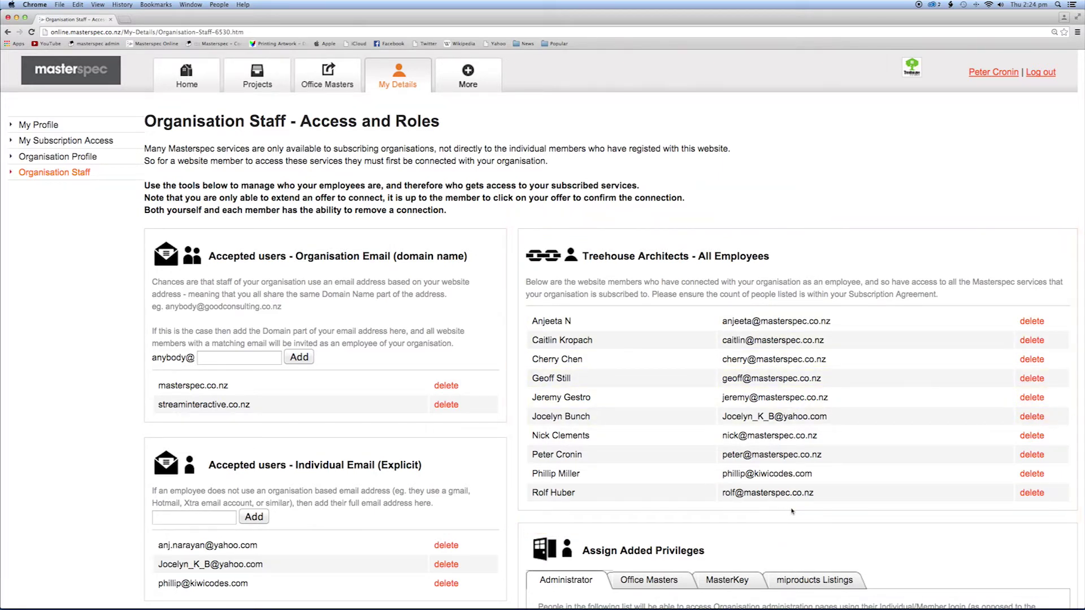
Step: Under Assign Added Privileges, add your own staff e-mail to MasterKey access and dismiss Done
scroll(997, 502, down, 5)
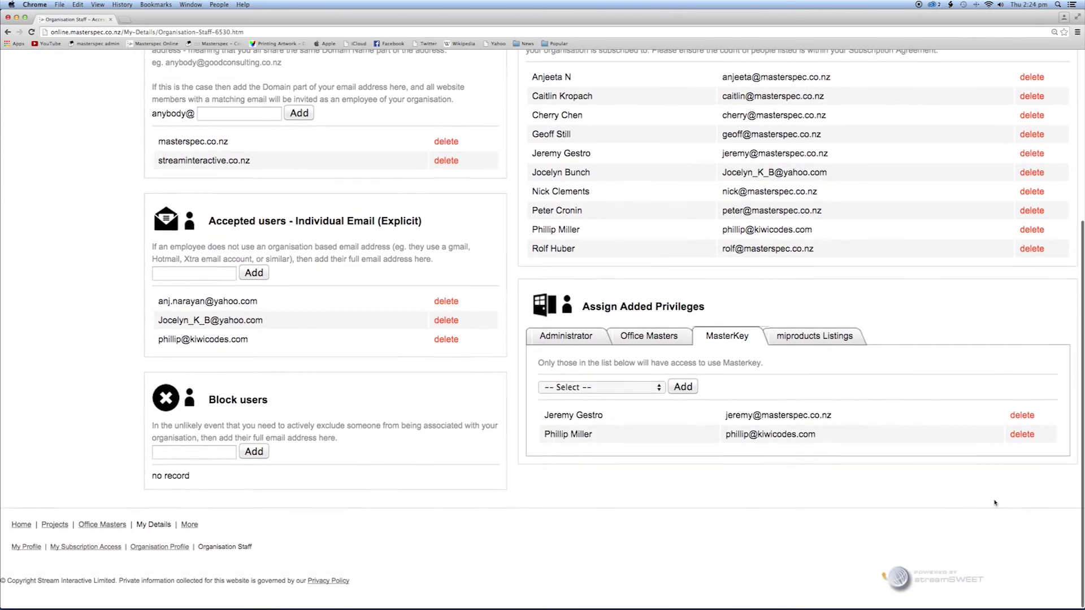
click(659, 390)
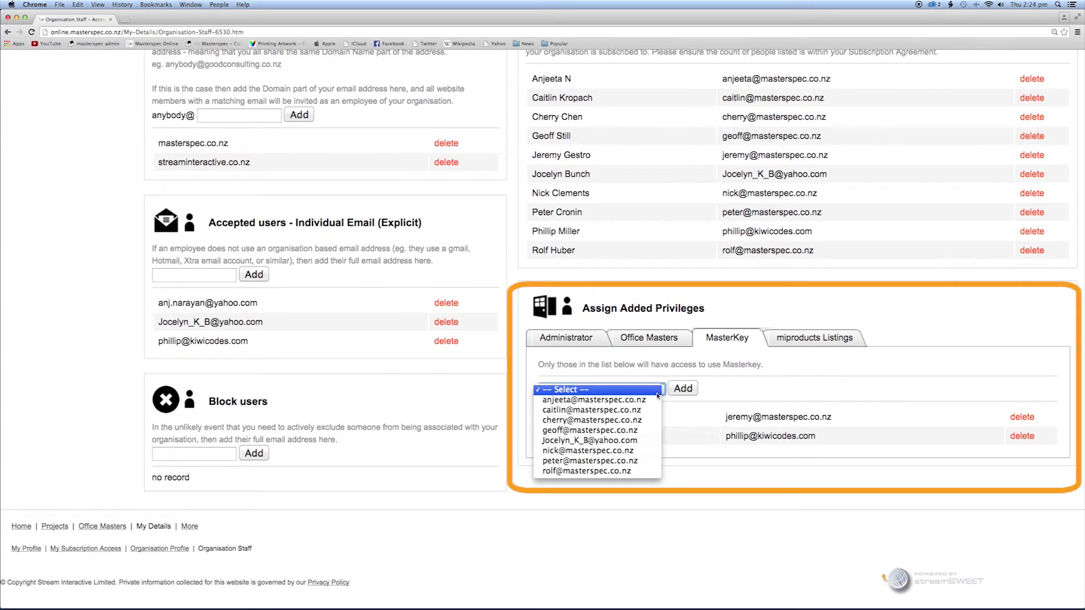
click(634, 461)
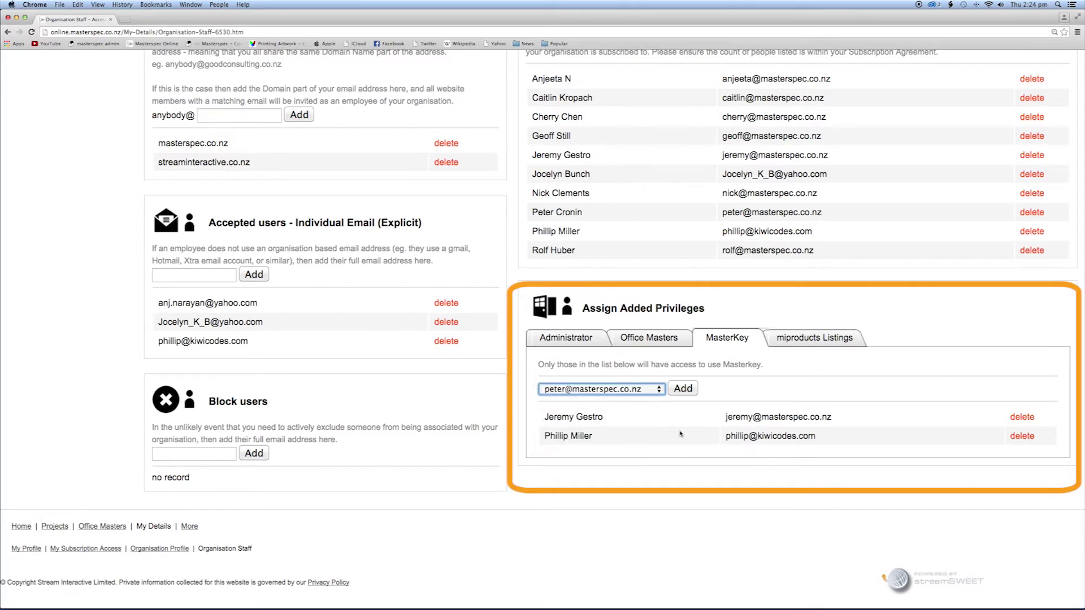
click(683, 389)
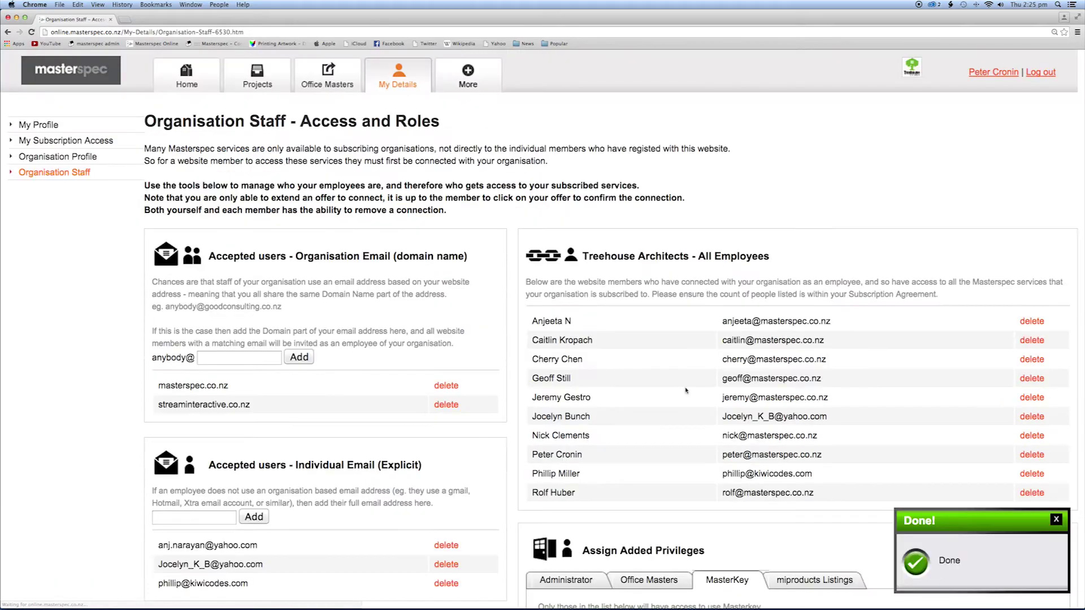
click(1056, 519)
scroll(1059, 520, down, 5)
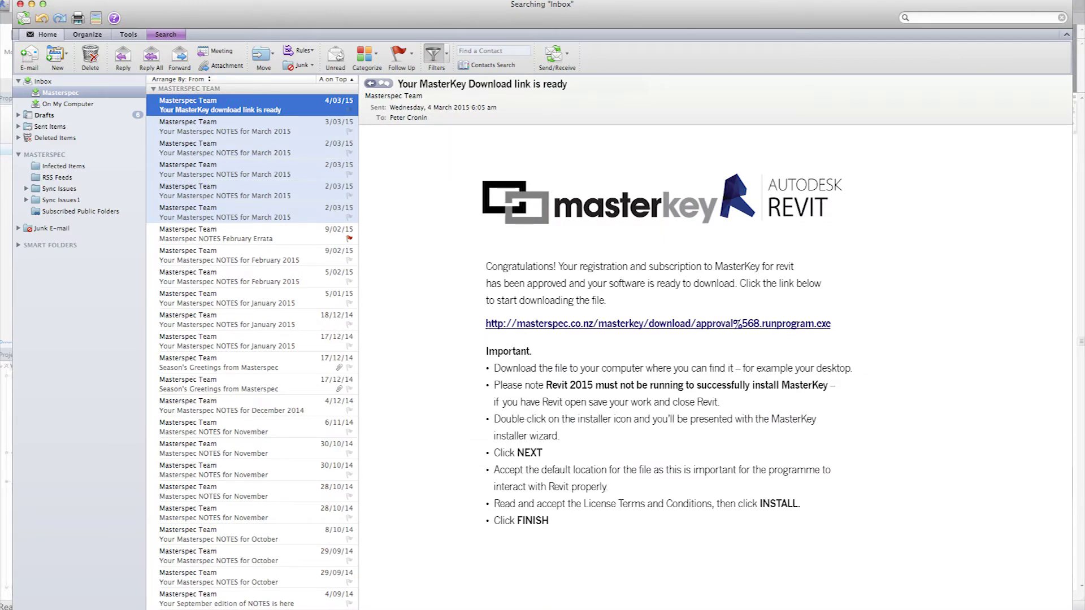
Step: Save the installer from the e-mail's MasterKey download link with Save File as
right_click(786, 327)
click(651, 376)
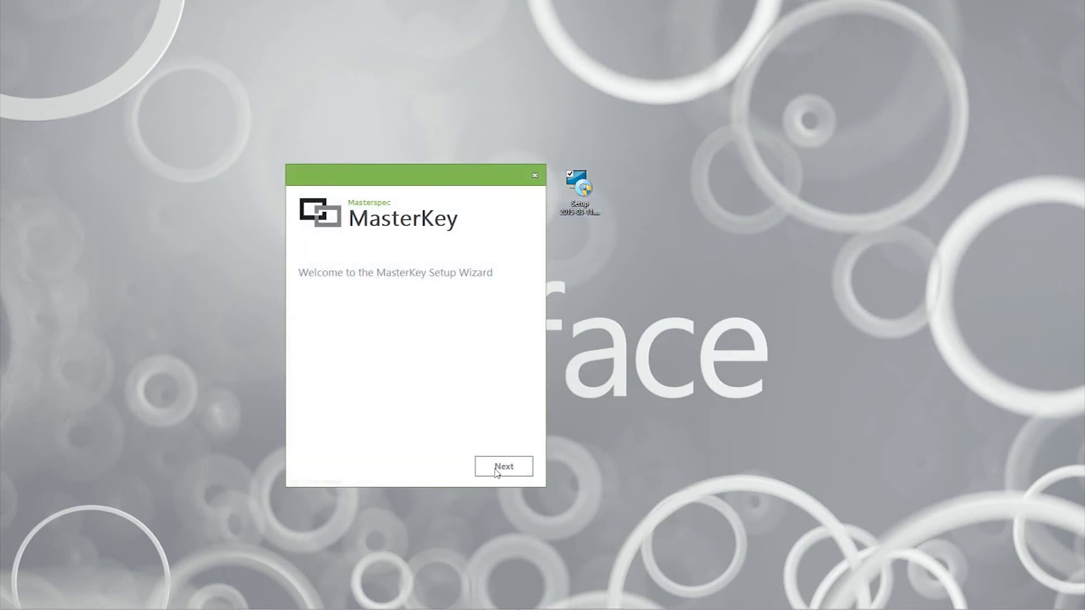
Step: Pass the welcome page, agree to the License terms and conditions, and install MasterKey
click(504, 472)
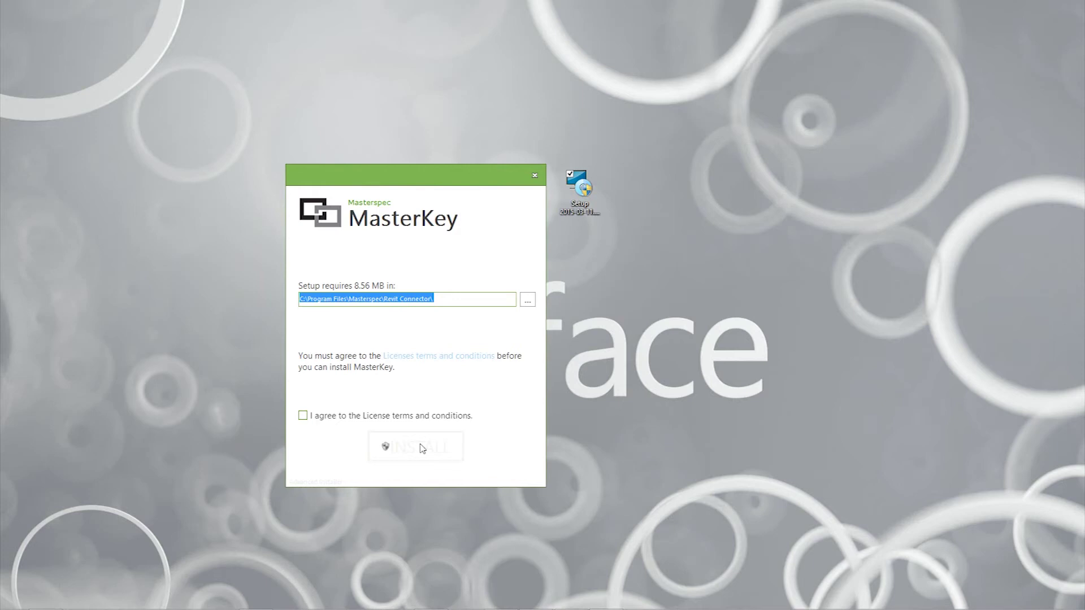
click(304, 417)
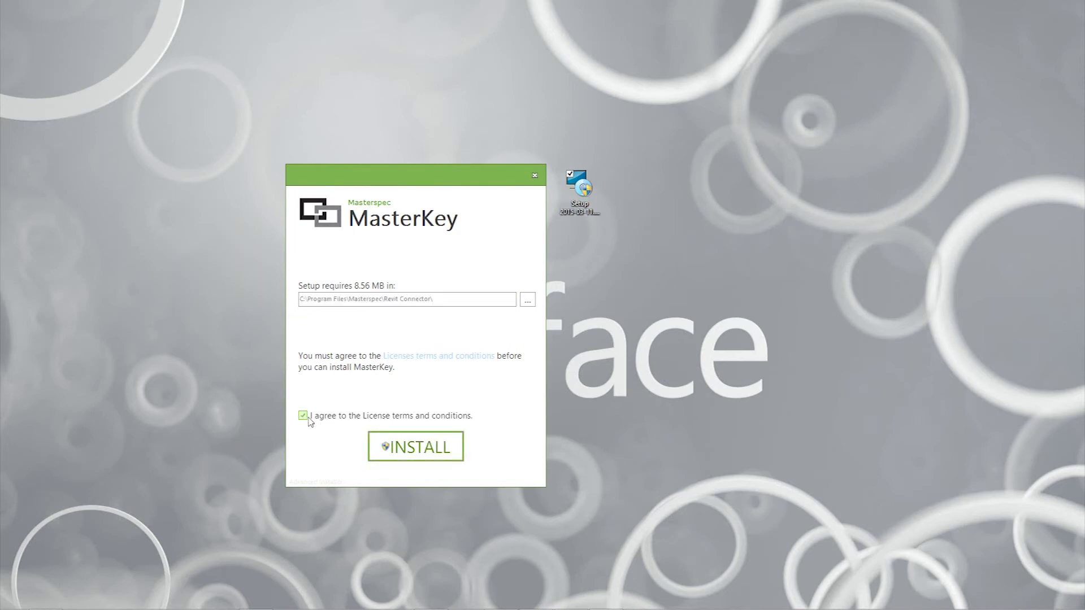
click(413, 446)
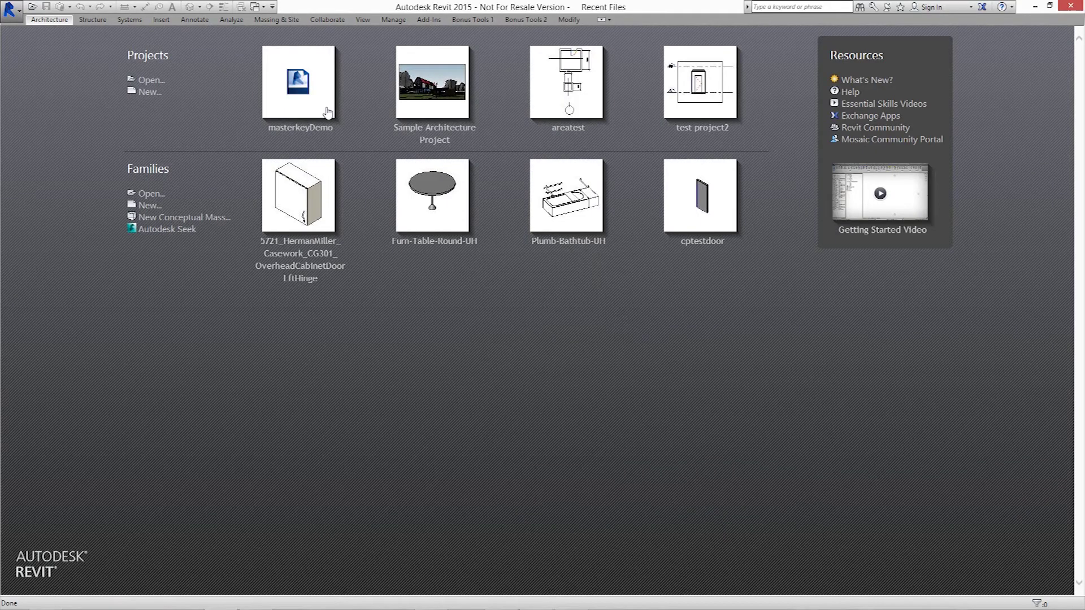
Step: Open masterkeyDemo from Recent Files, show the Project Browser, and launch MasterKey from Add-Ins
click(327, 112)
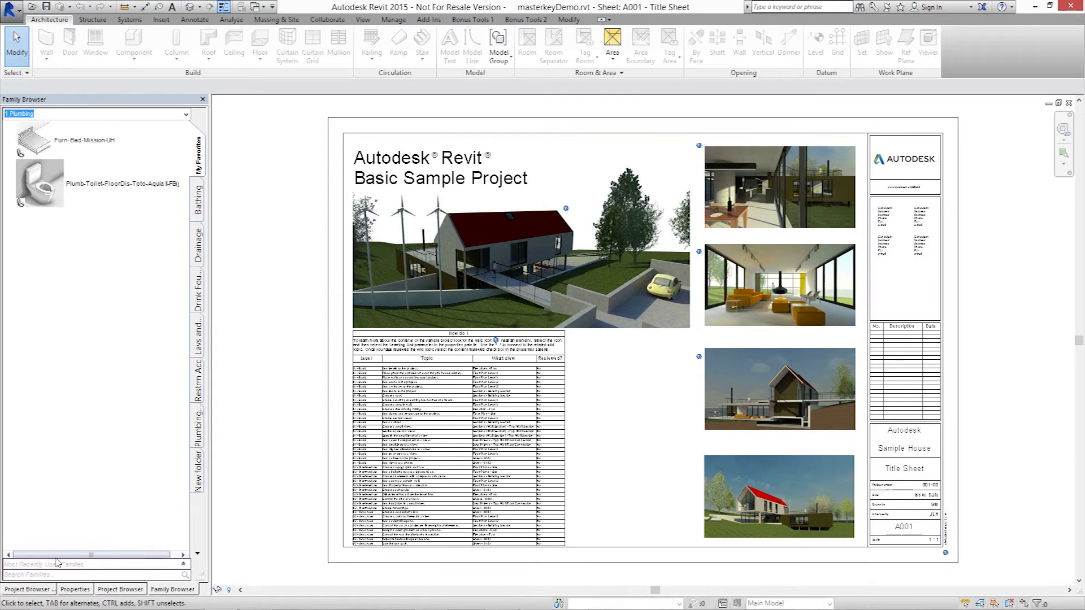
click(38, 589)
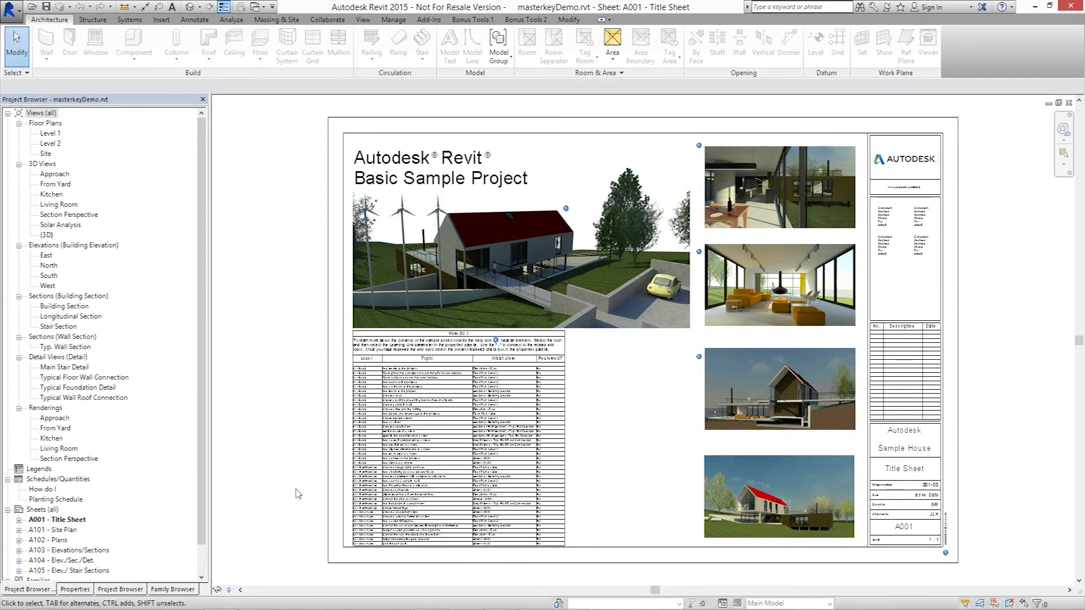
click(428, 19)
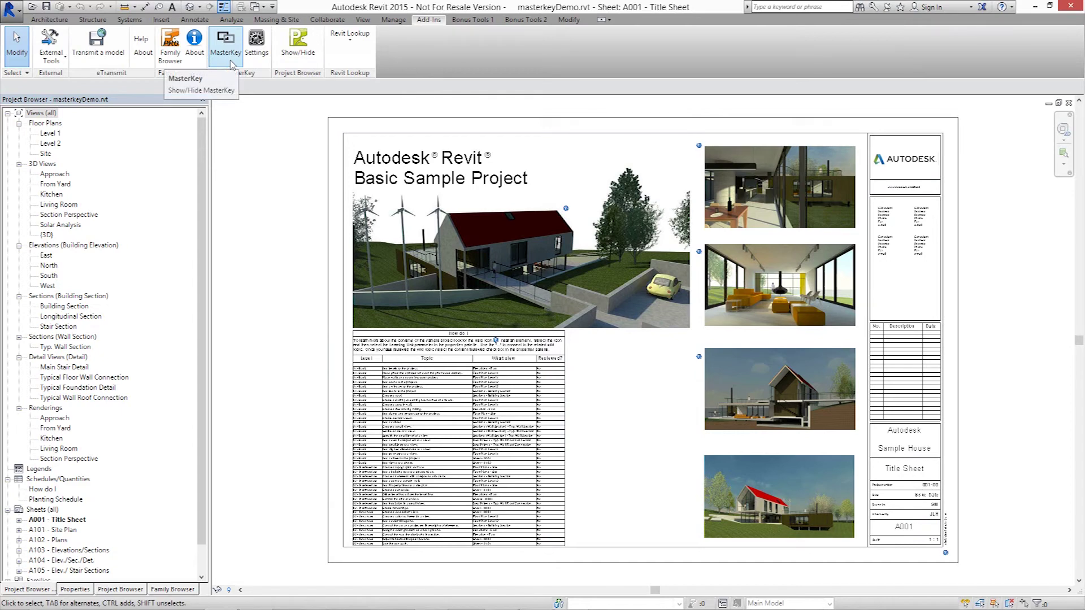
click(231, 62)
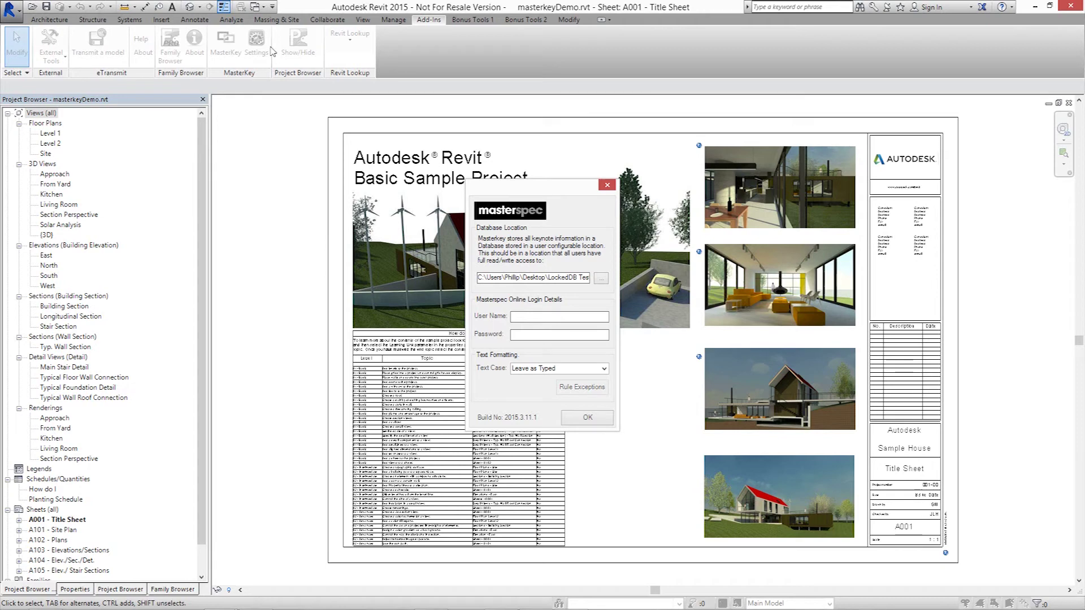
Step: Make a new 'MasterKey' folder under Network > DISKSTATION > Shared Drive as the database location
click(601, 278)
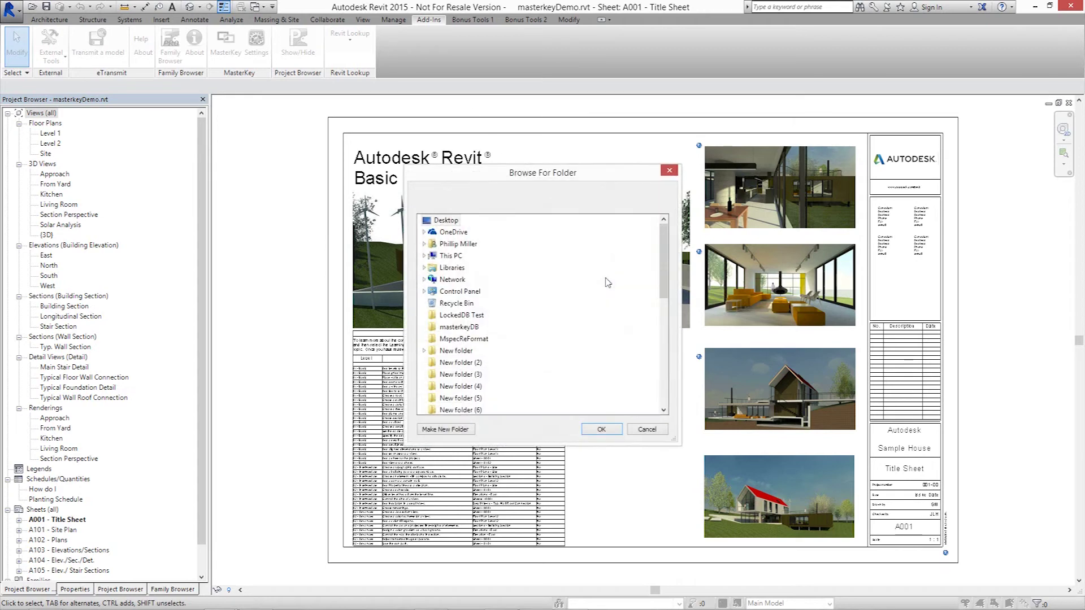
click(450, 280)
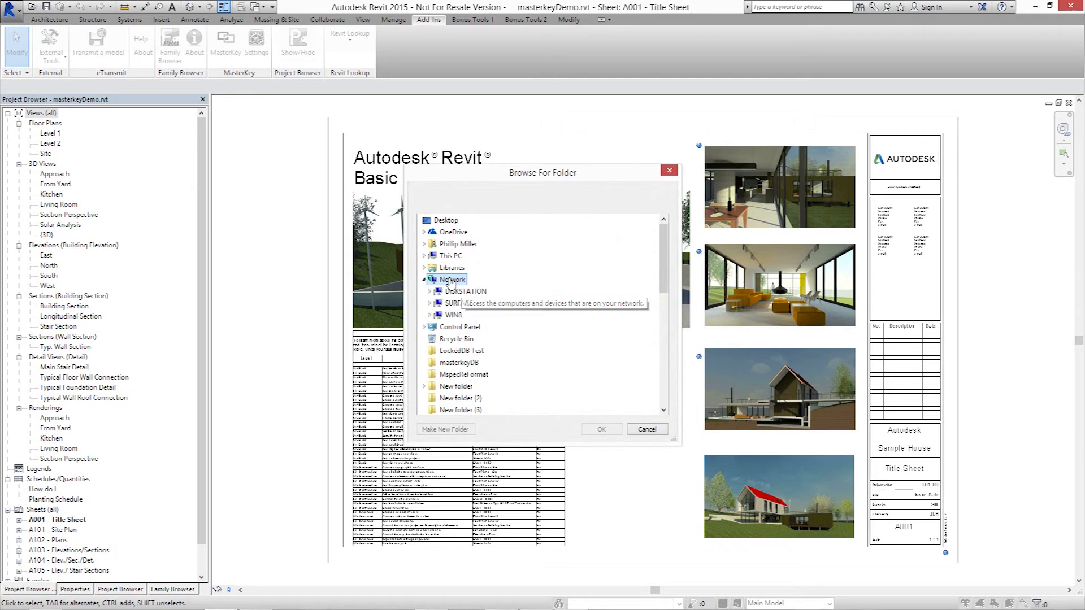
click(455, 291)
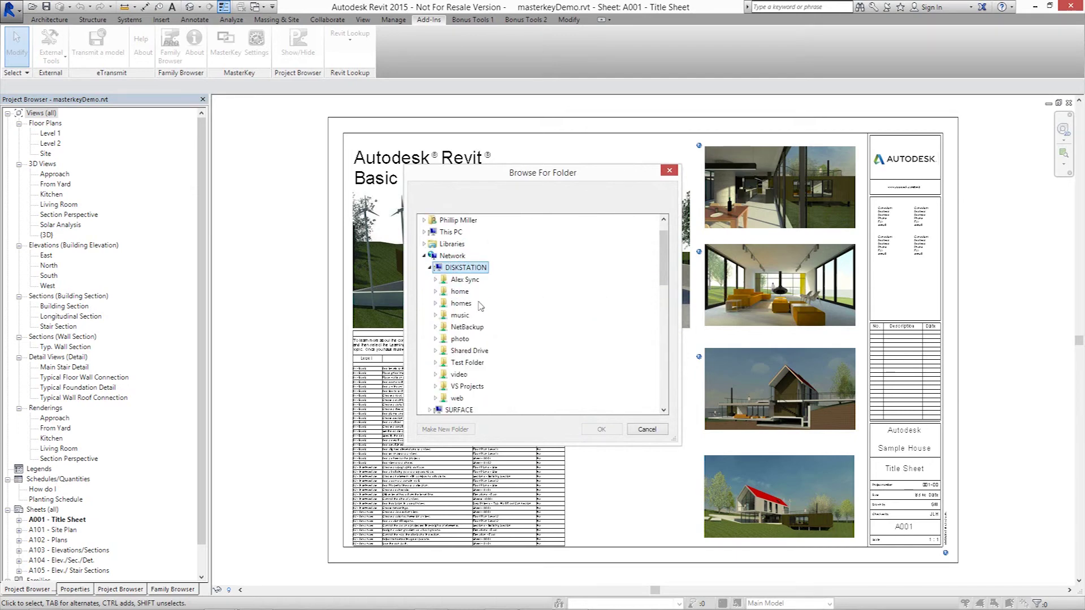
click(469, 352)
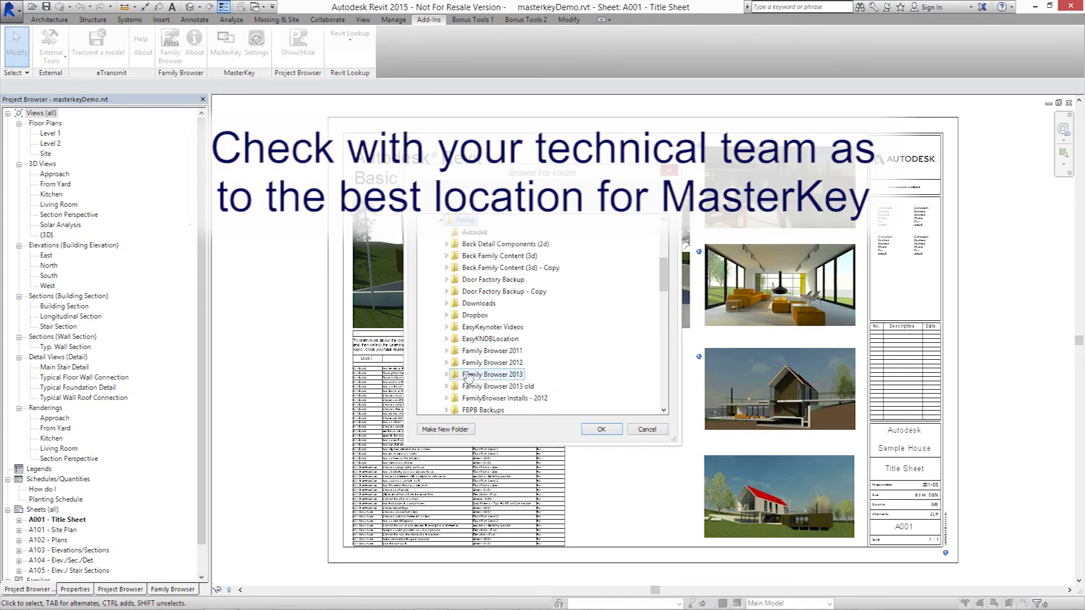
click(446, 429)
text(Ma)
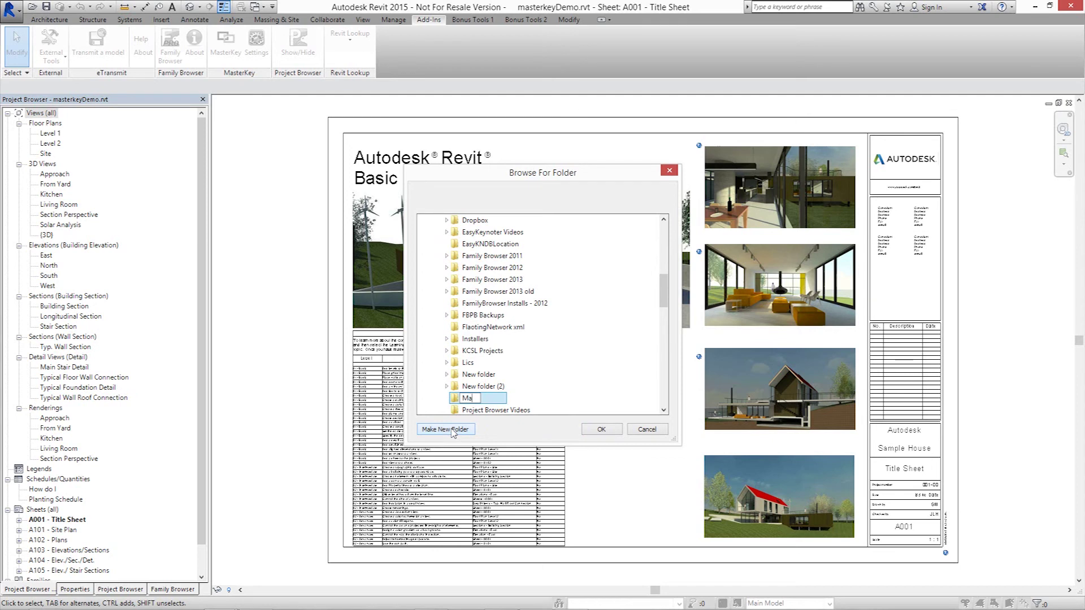
text(sterKey)
key(Return)
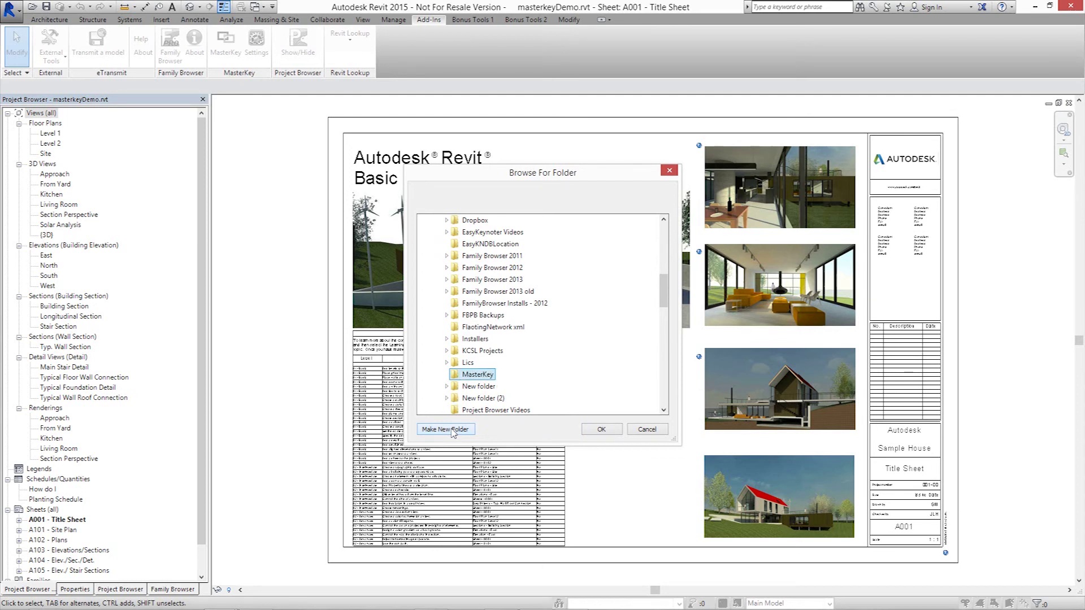
click(593, 430)
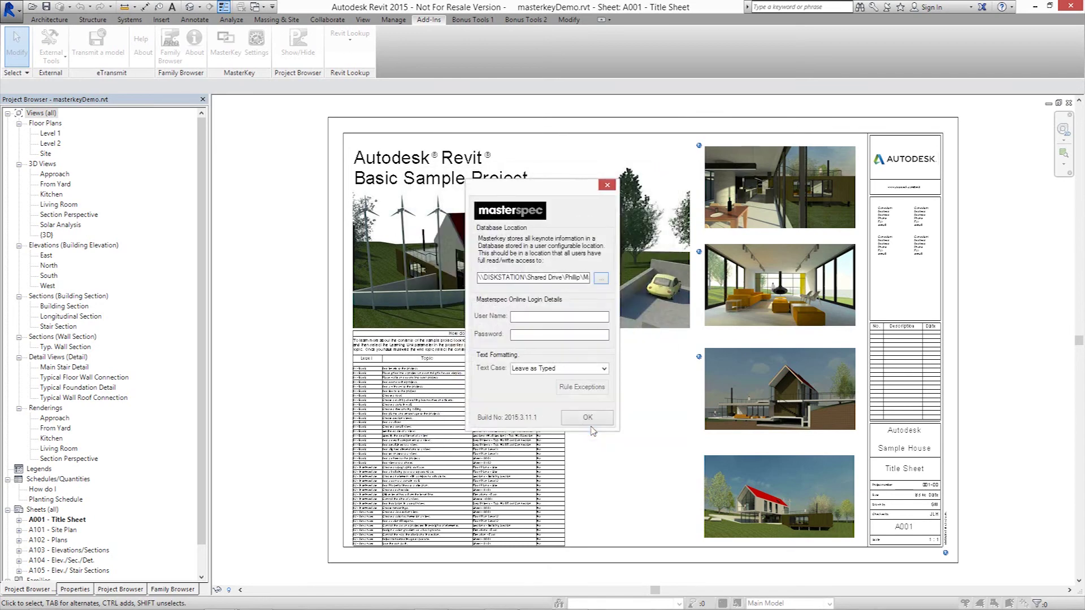
Step: Enter the Masterspec Online user name and password in Login Details and save the settings
click(526, 318)
text(•••••••)
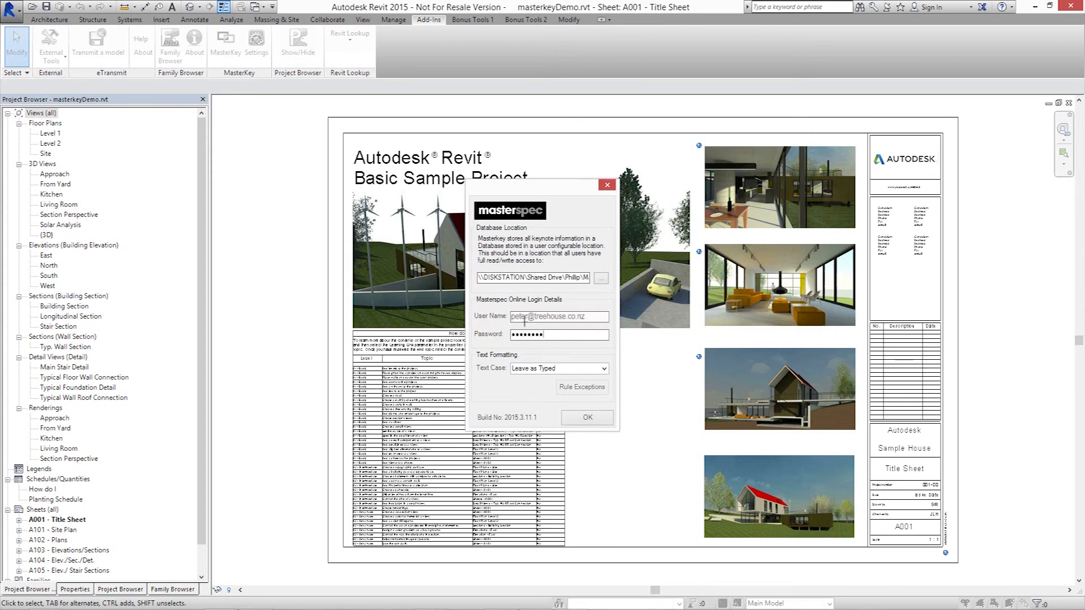
click(579, 419)
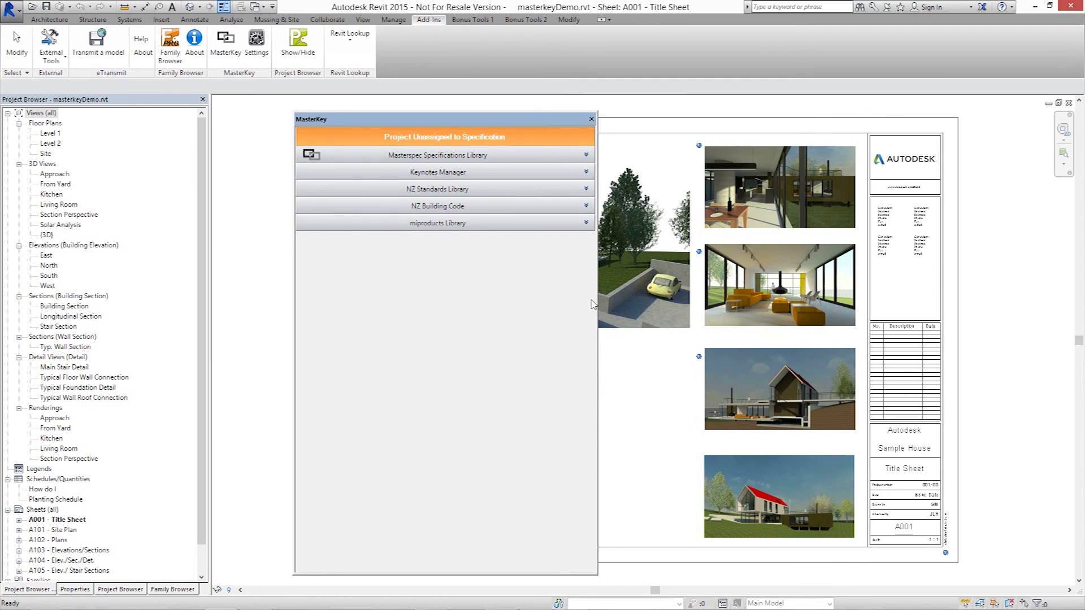
Step: Shrink the floating MasterKey palette and dock it as a tab in the left panel
drag(597, 303, 522, 309)
drag(395, 575, 409, 463)
drag(407, 119, 194, 590)
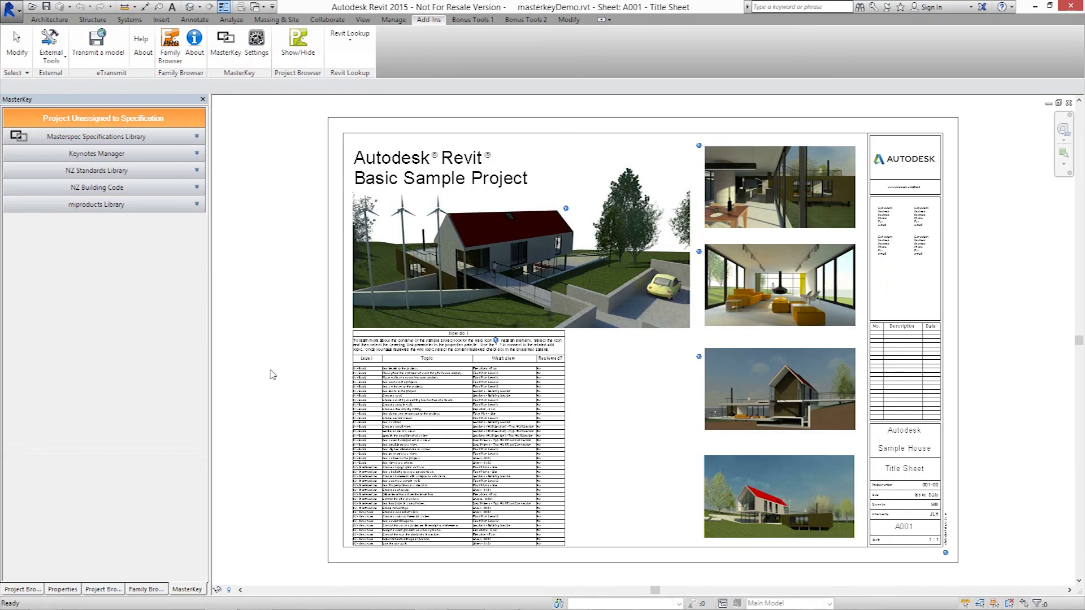